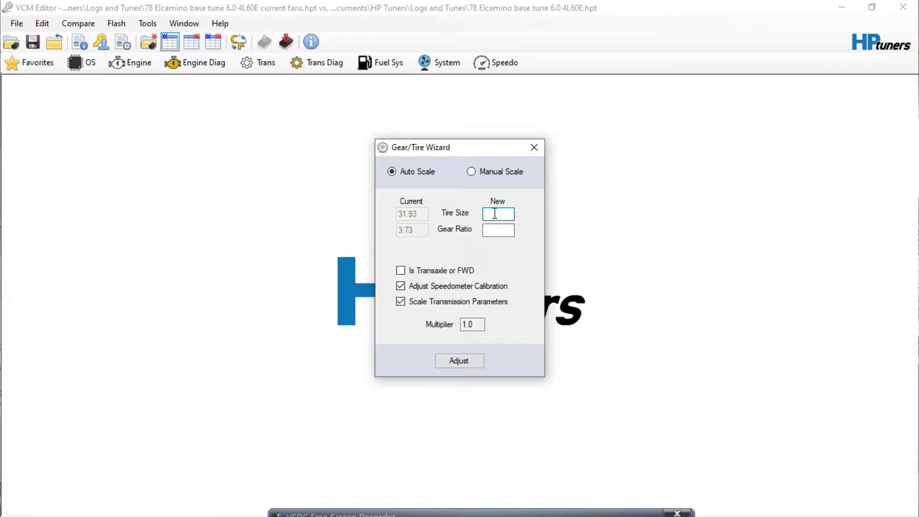
Rescale the calibration for a tire size of 25.74 and gear ratio of 3.73, and close the Gear/Tire Wizard
{"action": "type", "text": "25.74"}
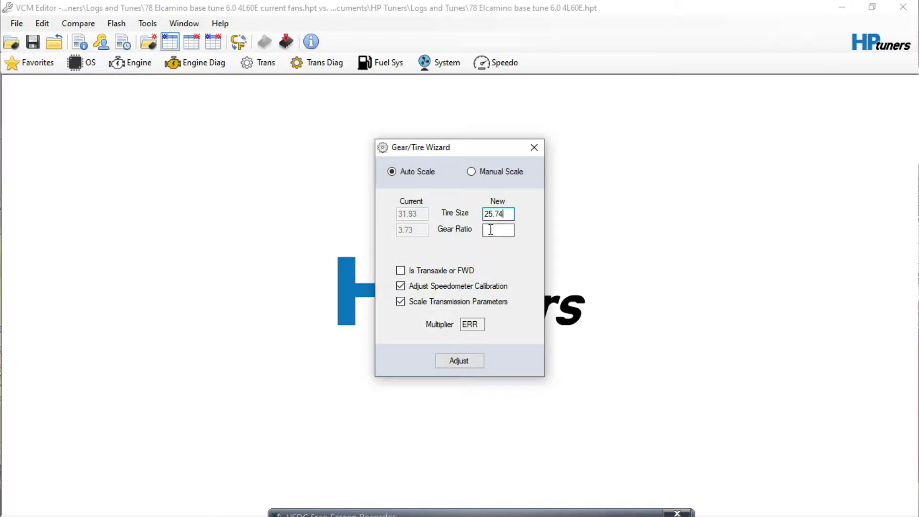
{"action": "left_click", "coordinate": [490, 230]}
{"action": "type", "text": "3.73"}
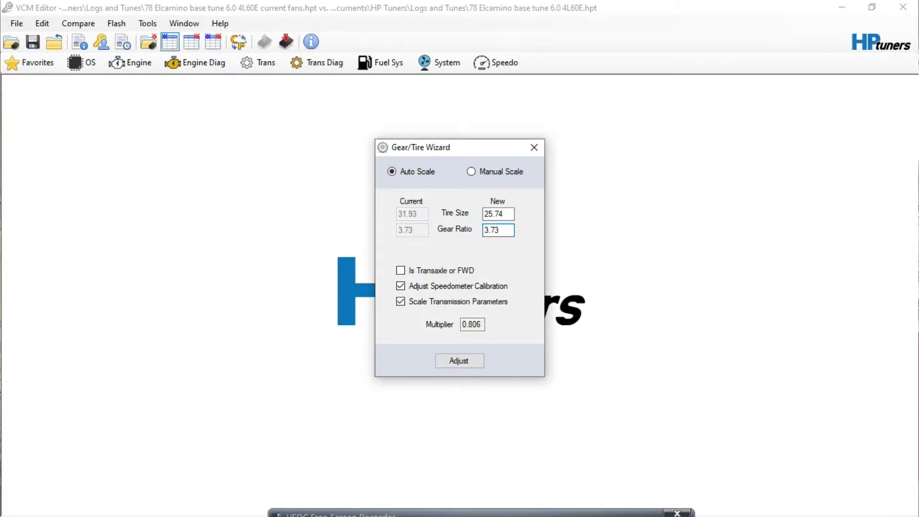
{"action": "left_click", "coordinate": [458, 361]}
{"action": "left_click", "coordinate": [472, 306]}
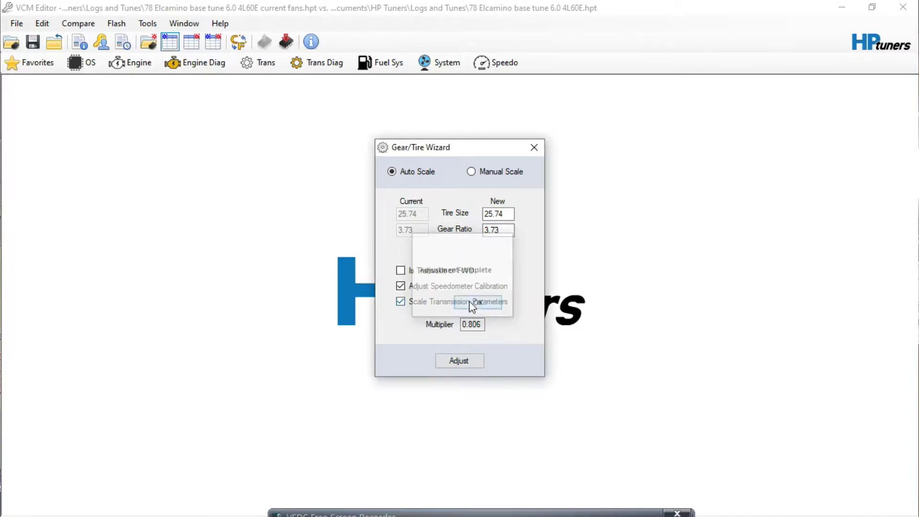
{"action": "left_click", "coordinate": [534, 150]}
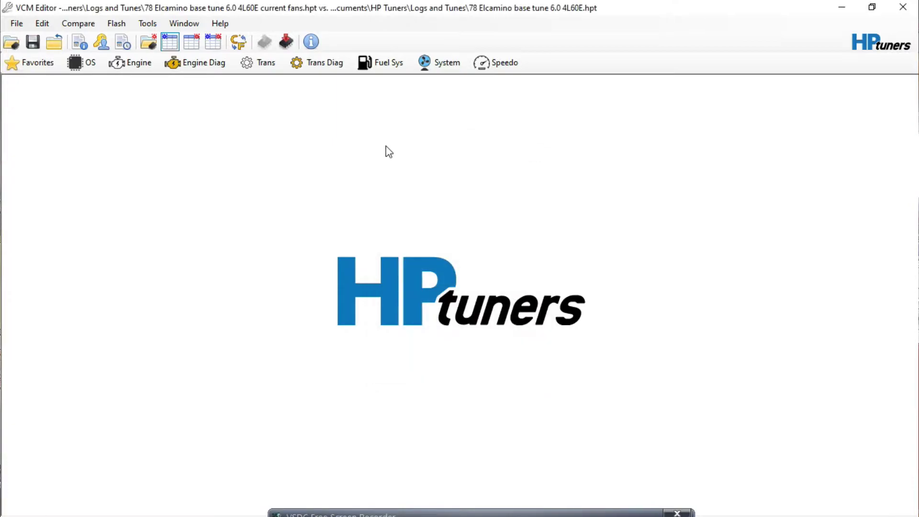
Examine the transmission's Normal part-throttle shift speed table in the shift scheduling settings
{"action": "left_click", "coordinate": [273, 64]}
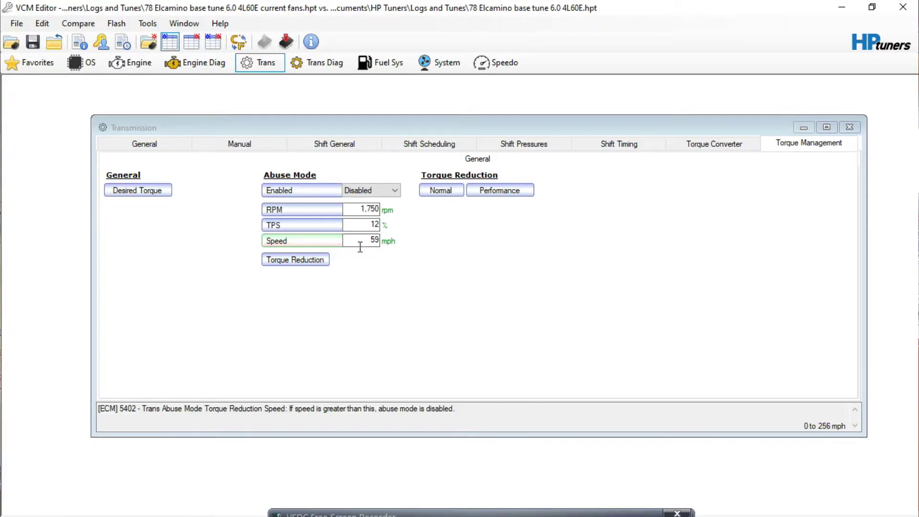
{"action": "left_click", "coordinate": [328, 149]}
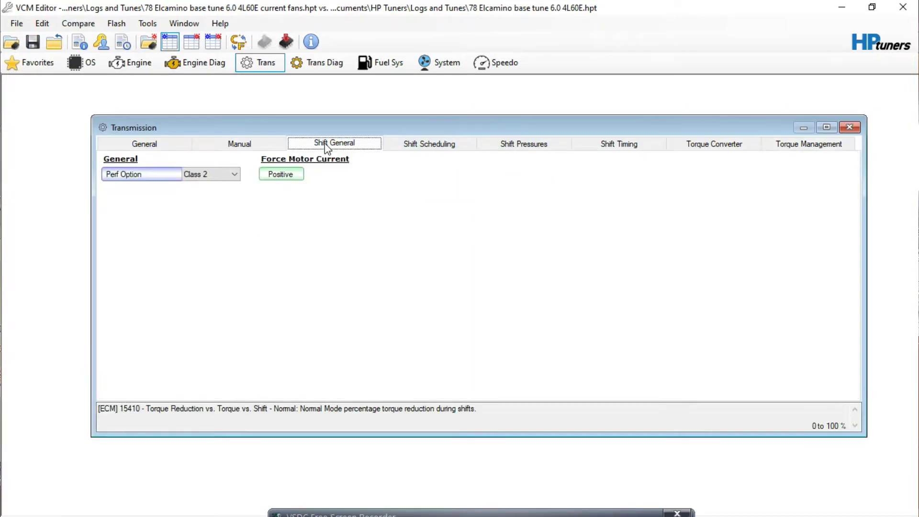
{"action": "left_click", "coordinate": [429, 150]}
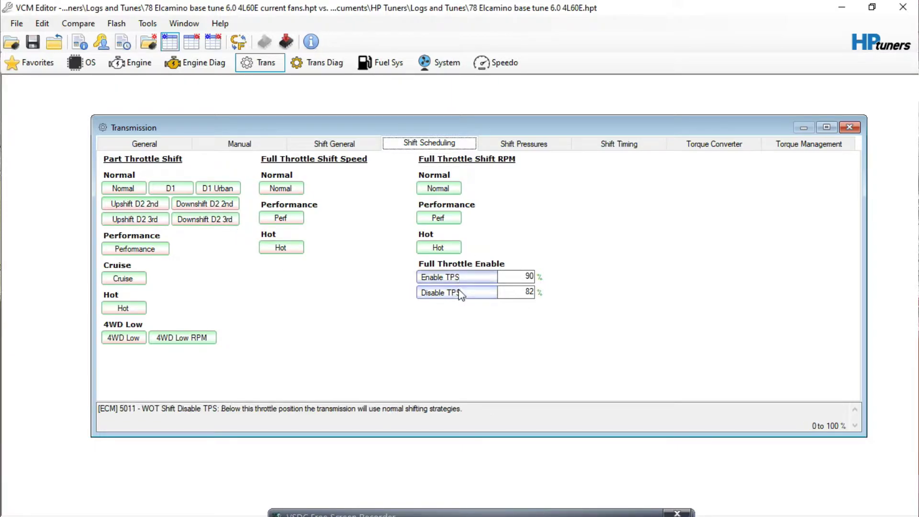
{"action": "left_click", "coordinate": [134, 191]}
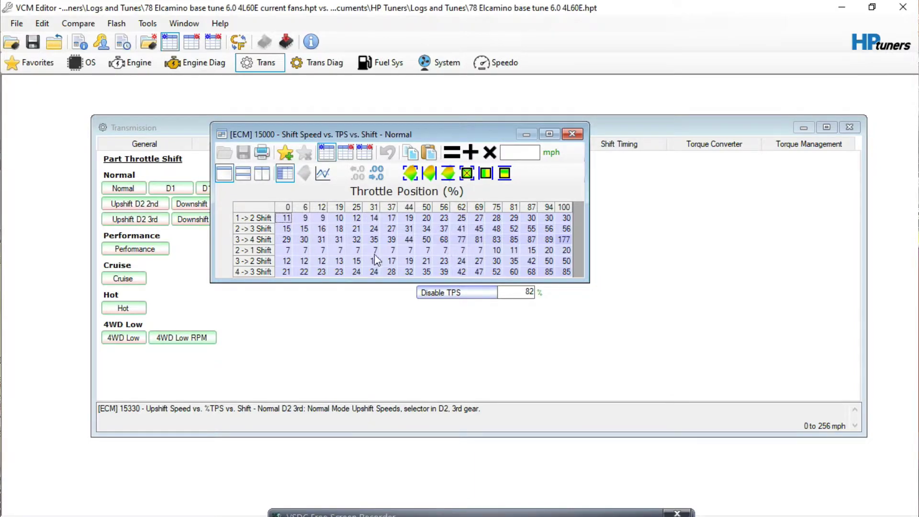
{"action": "left_click", "coordinate": [572, 134]}
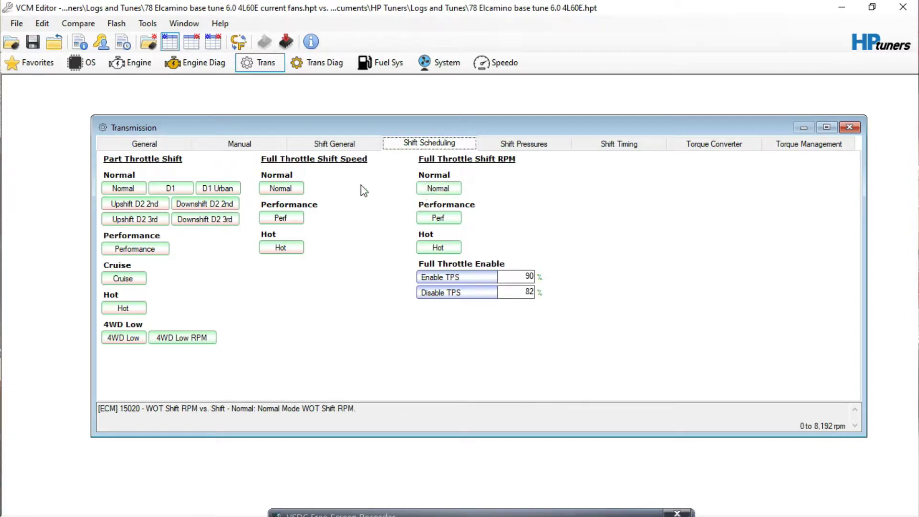
Check the Normal full-throttle shift speed and shift RPM tables, and close the transmission settings
{"action": "left_click", "coordinate": [290, 190]}
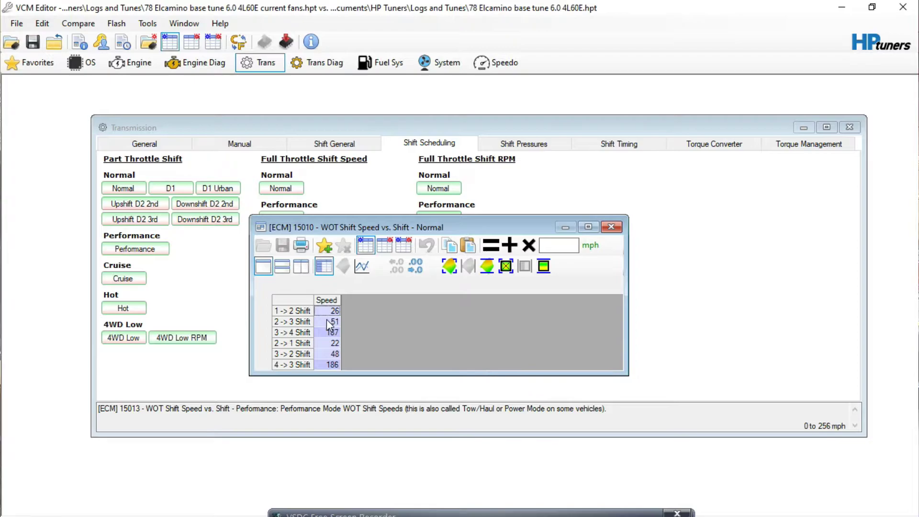
{"action": "left_click", "coordinate": [612, 227]}
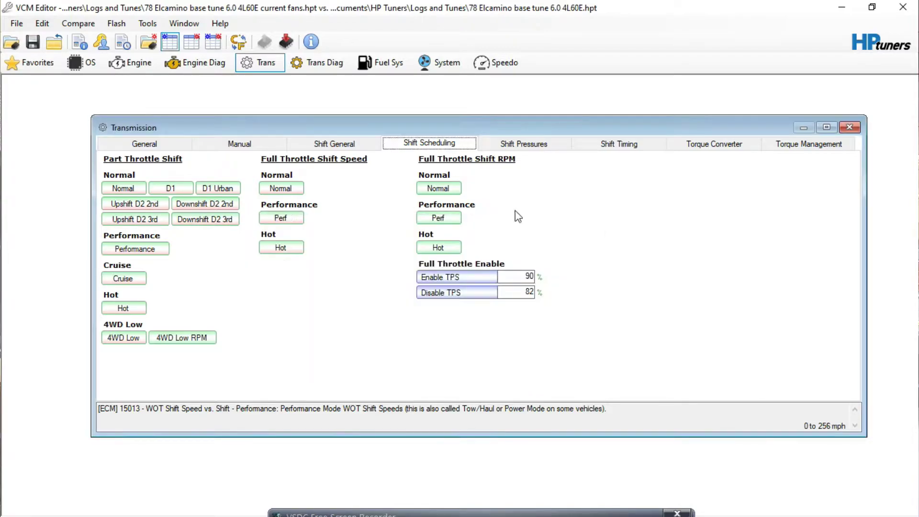
{"action": "left_click", "coordinate": [438, 188]}
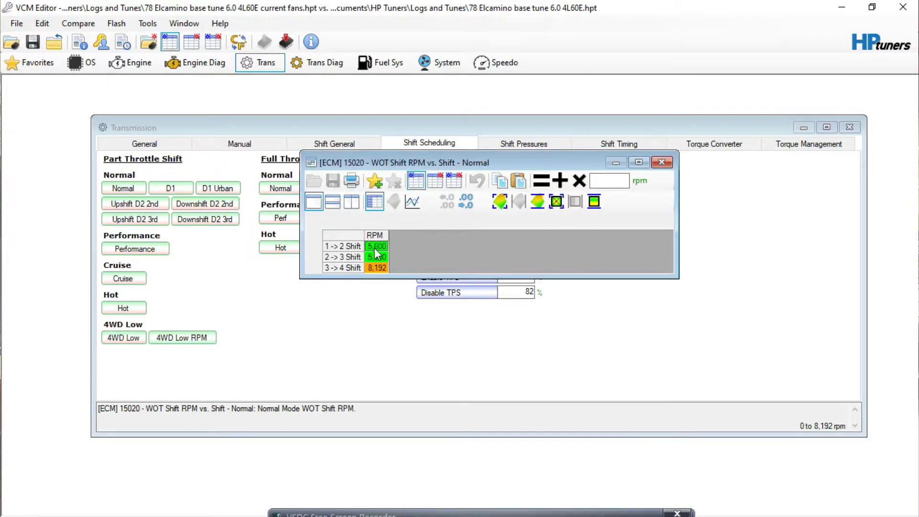
{"action": "left_click", "coordinate": [664, 163]}
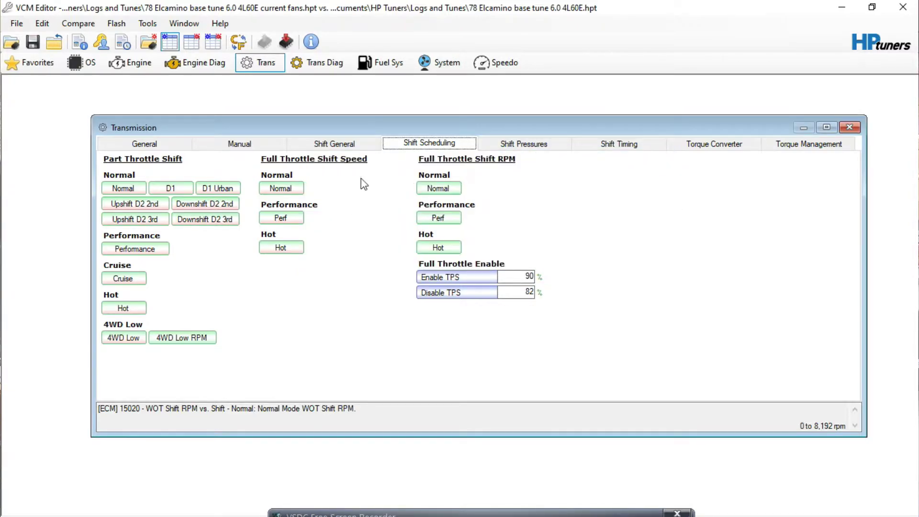
{"action": "left_click", "coordinate": [838, 126]}
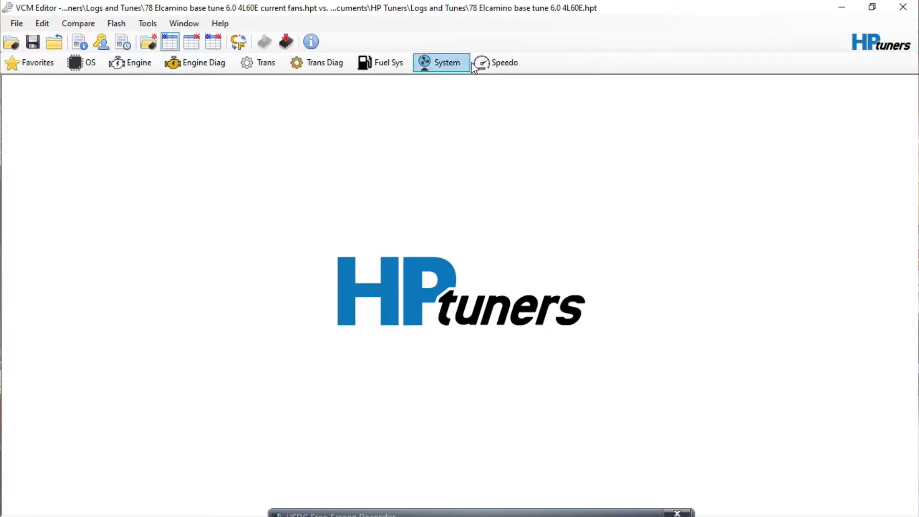
Check the speedometer calibration values and compare them with the current tire size and ratio in the Gear/Tire Wizard
{"action": "left_click", "coordinate": [506, 66]}
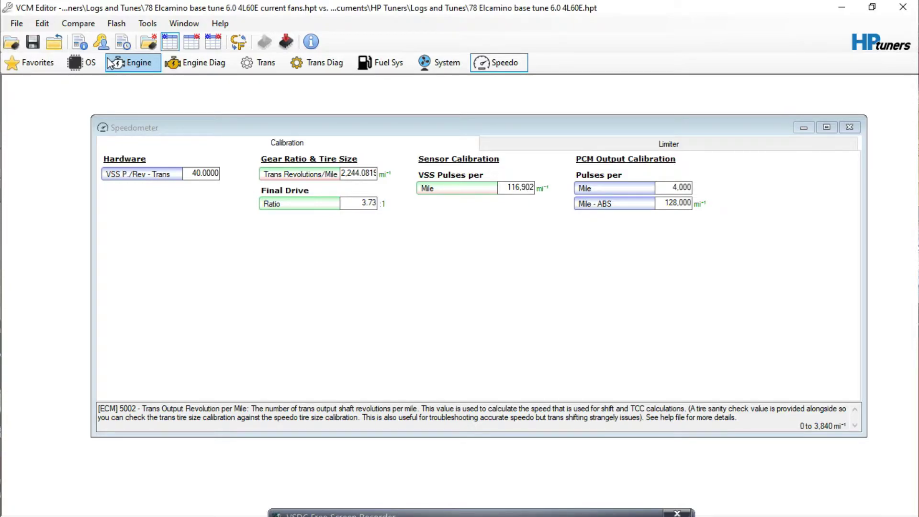
{"action": "left_click", "coordinate": [42, 23]}
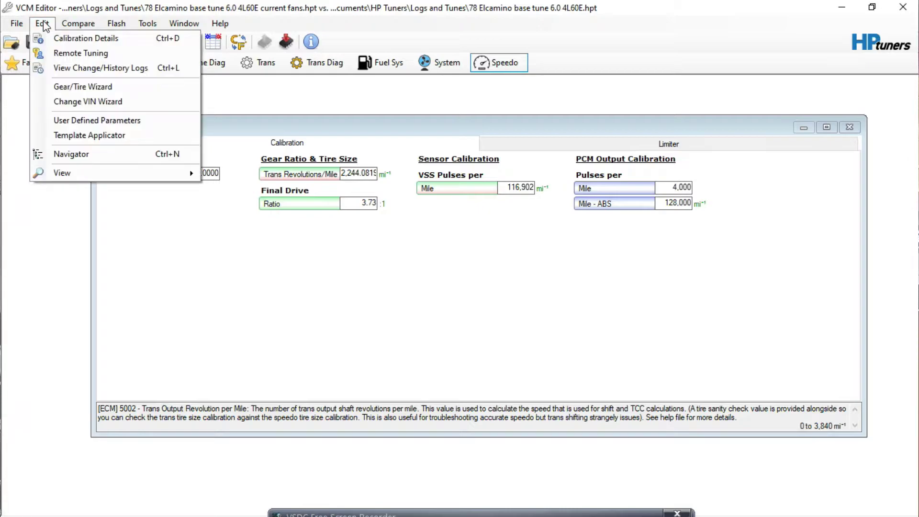
{"action": "left_click", "coordinate": [82, 101]}
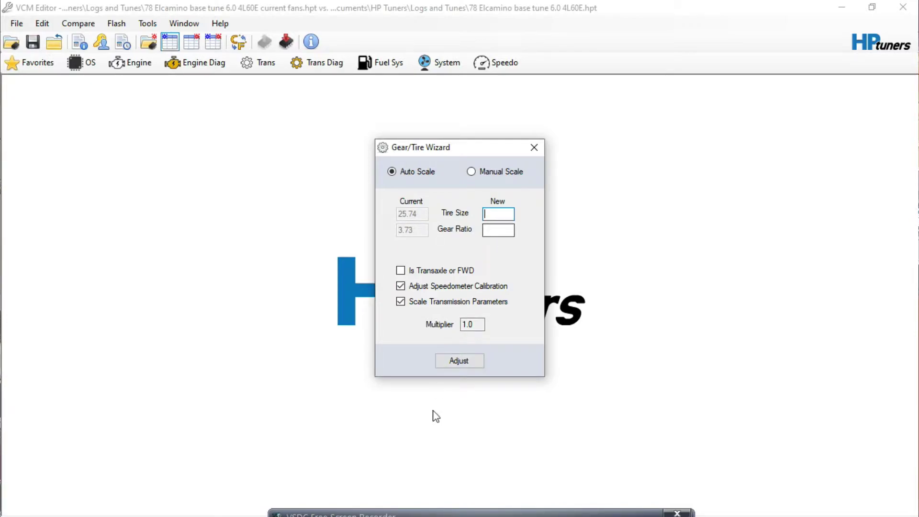
{"action": "left_click", "coordinate": [534, 148]}
{"action": "left_click", "coordinate": [493, 63]}
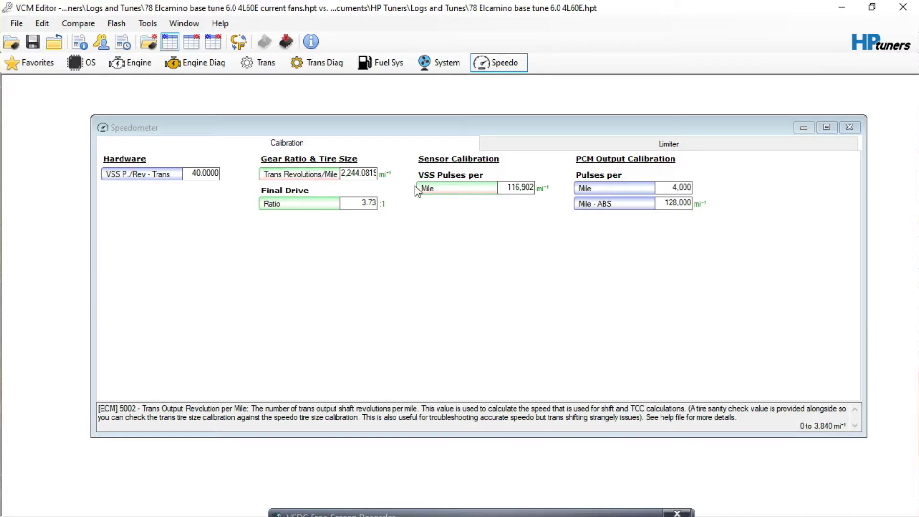
{"action": "left_click", "coordinate": [851, 127]}
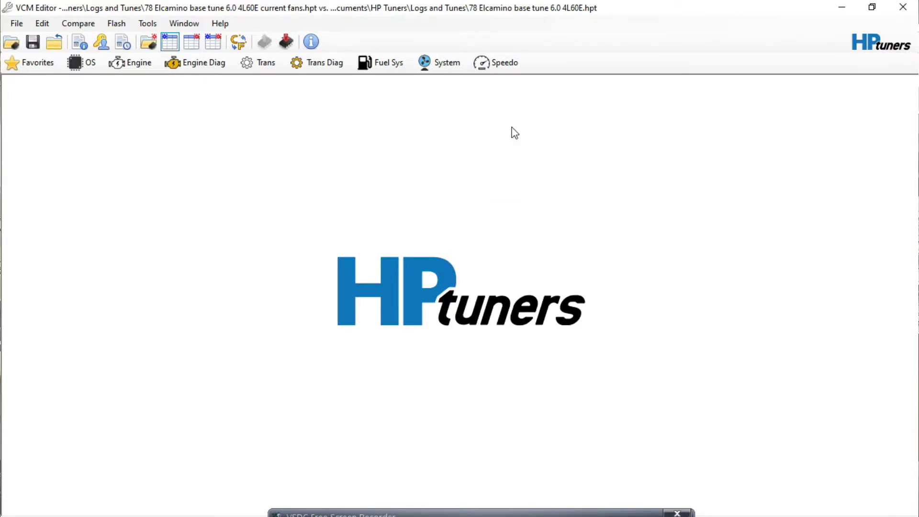
Lower the whole 1 -> 2 Shift row by 2 mph in the Normal part-throttle shift speed table
{"action": "left_click", "coordinate": [267, 66]}
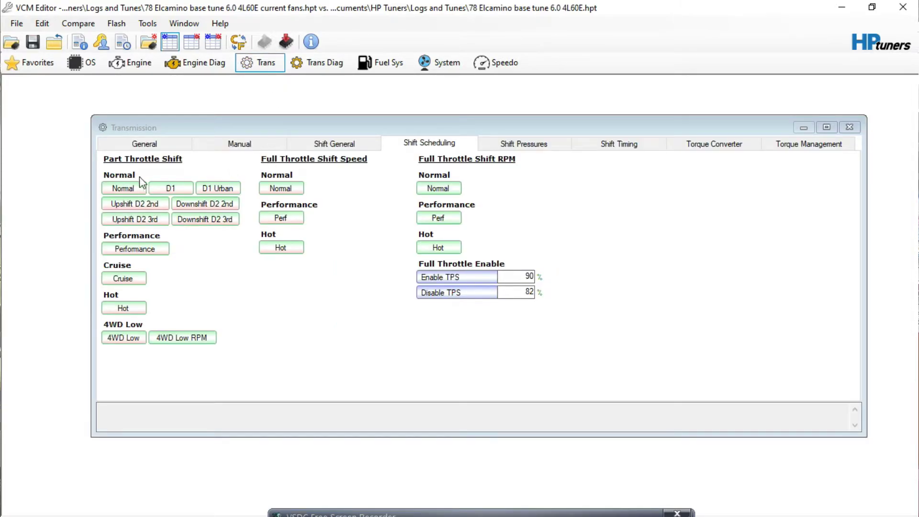
{"action": "left_click", "coordinate": [123, 189]}
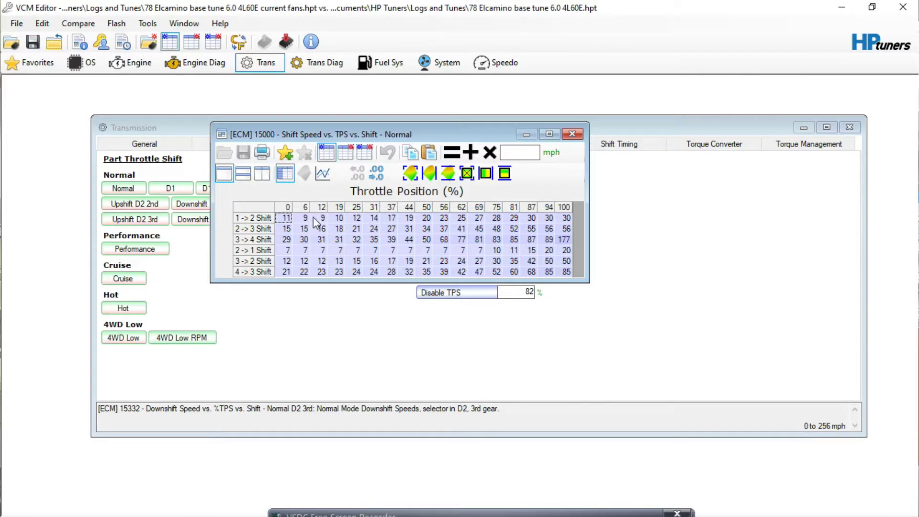
{"action": "left_click", "coordinate": [254, 221]}
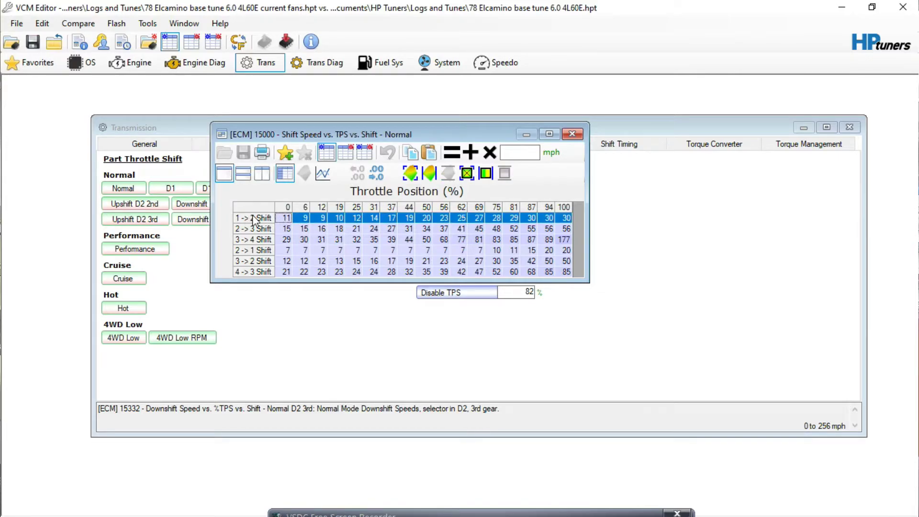
{"action": "left_click", "coordinate": [515, 154]}
{"action": "type", "text": "-2"}
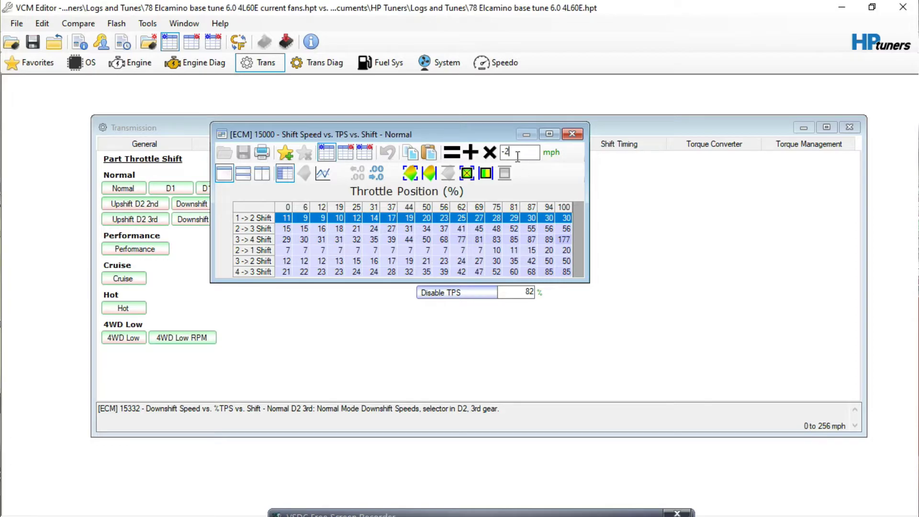
{"action": "left_click", "coordinate": [471, 153]}
{"action": "left_click", "coordinate": [408, 250]}
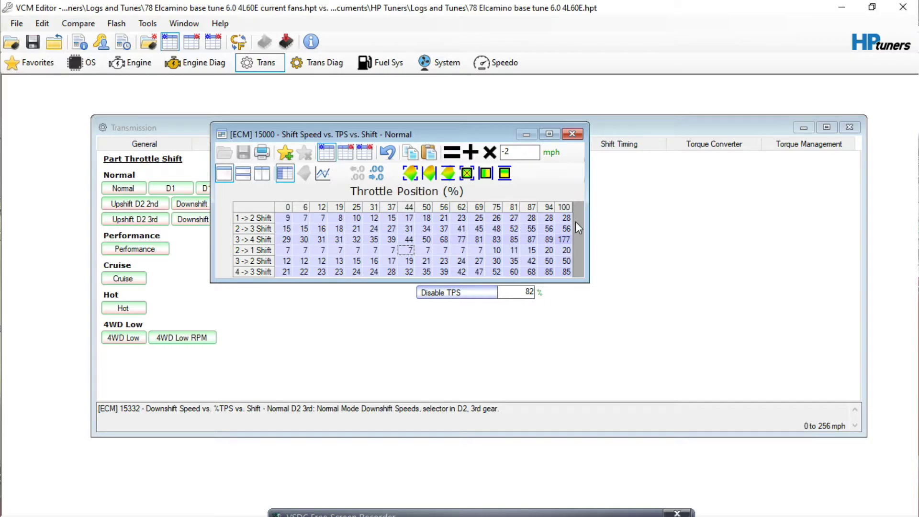
Add 2 mph back to the whole 1 -> 2 Shift row, and close the part-throttle shift speed table
{"action": "double_click", "coordinate": [512, 152]}
{"action": "type", "text": "2"}
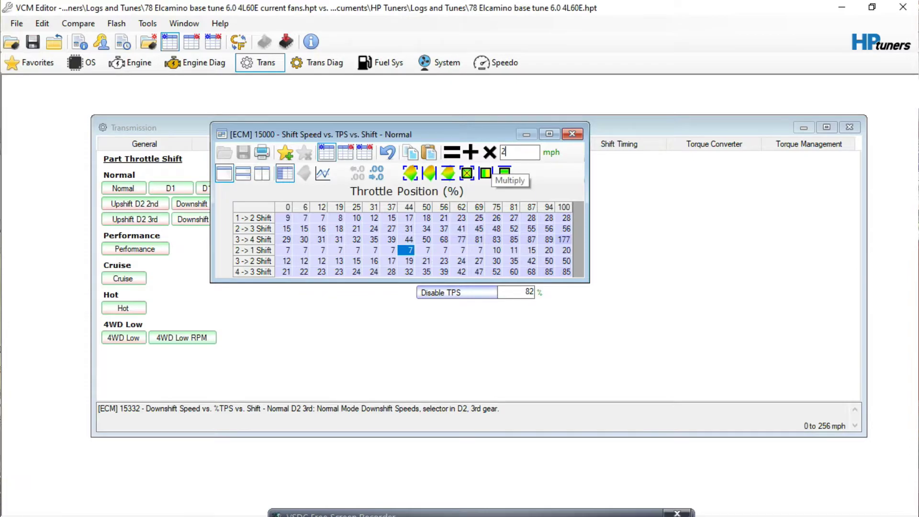
{"action": "left_click", "coordinate": [257, 218]}
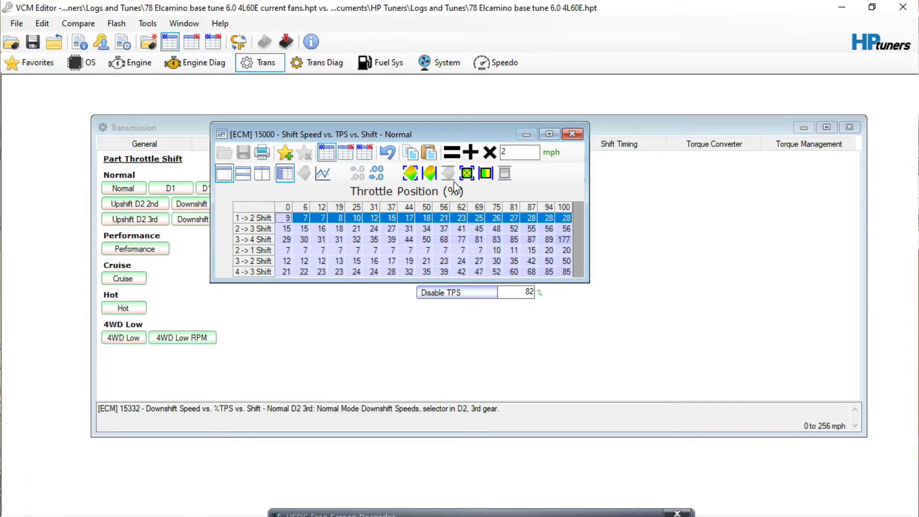
{"action": "left_click", "coordinate": [471, 153]}
{"action": "left_click", "coordinate": [450, 240]}
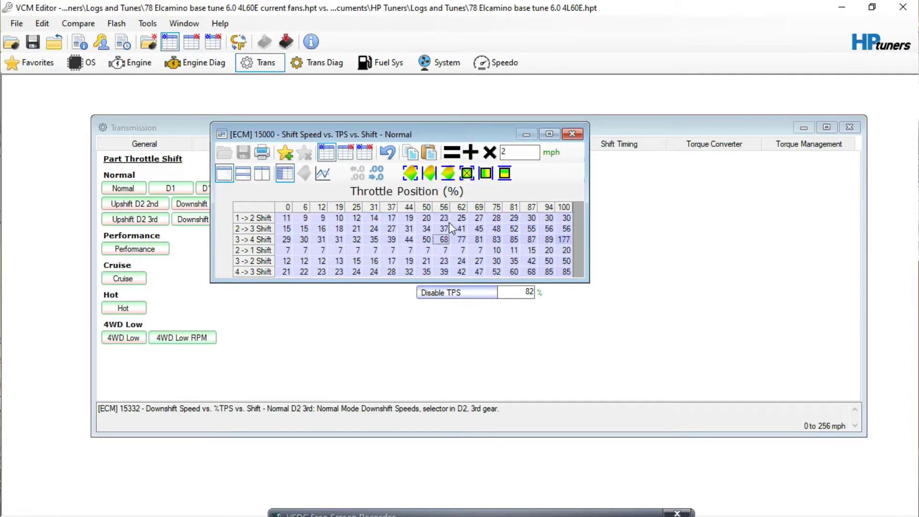
{"action": "left_click", "coordinate": [271, 211]}
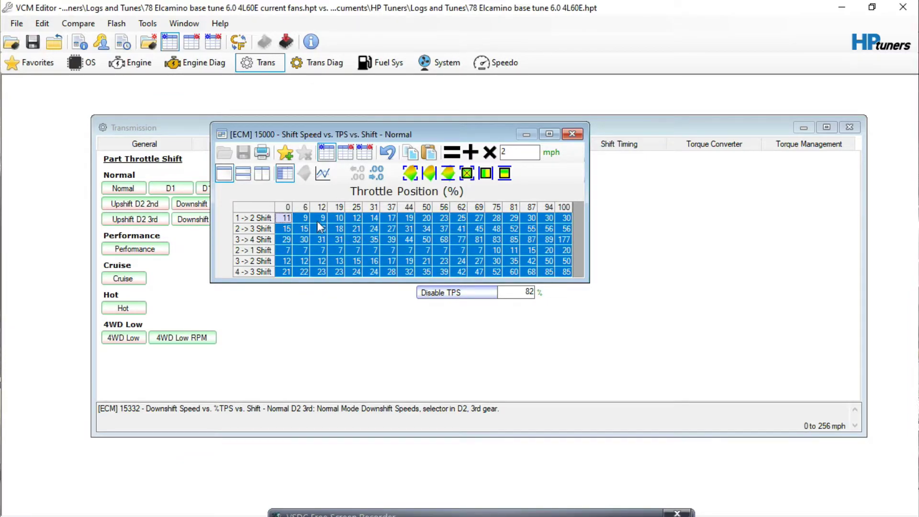
{"action": "left_click", "coordinate": [572, 134]}
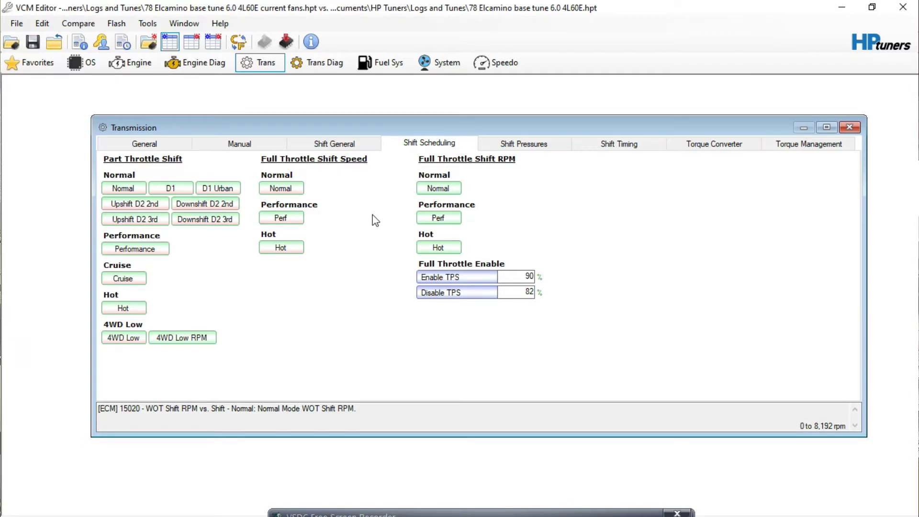
Compare the Normal full-throttle shift speeds with the Normal full-throttle shift RPM values
{"action": "left_click", "coordinate": [281, 189]}
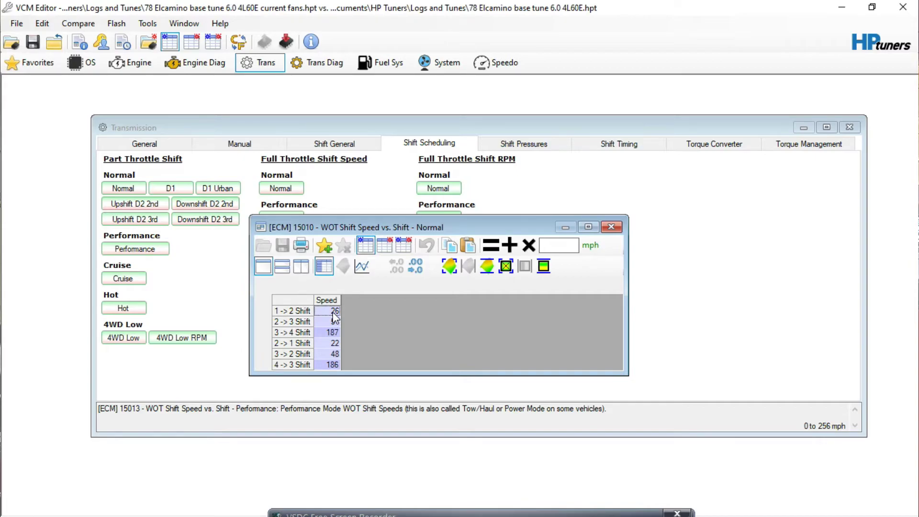
{"action": "left_click", "coordinate": [612, 227]}
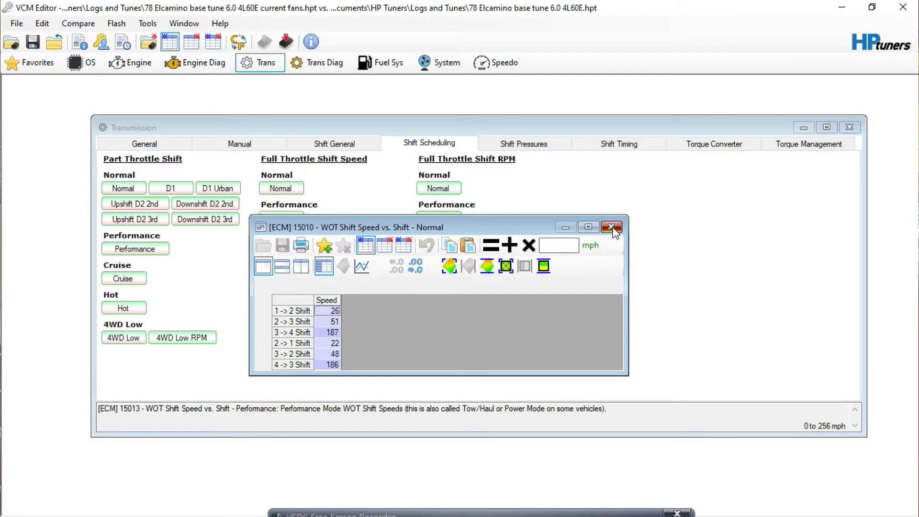
{"action": "left_click", "coordinate": [455, 191]}
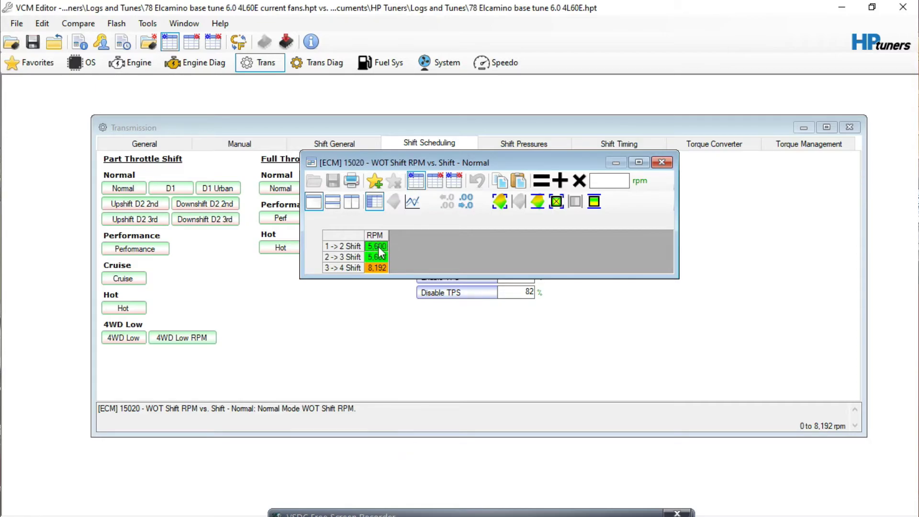
{"action": "left_click", "coordinate": [282, 188]}
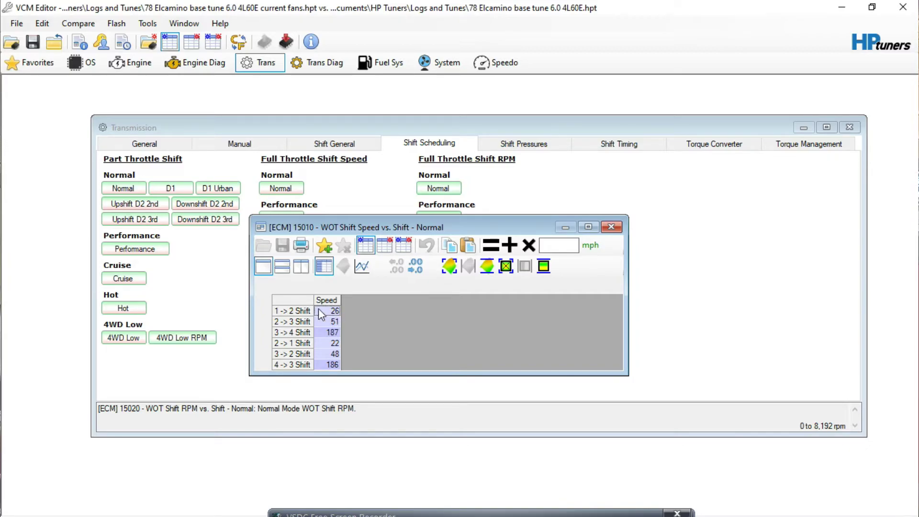
{"action": "left_click", "coordinate": [611, 227]}
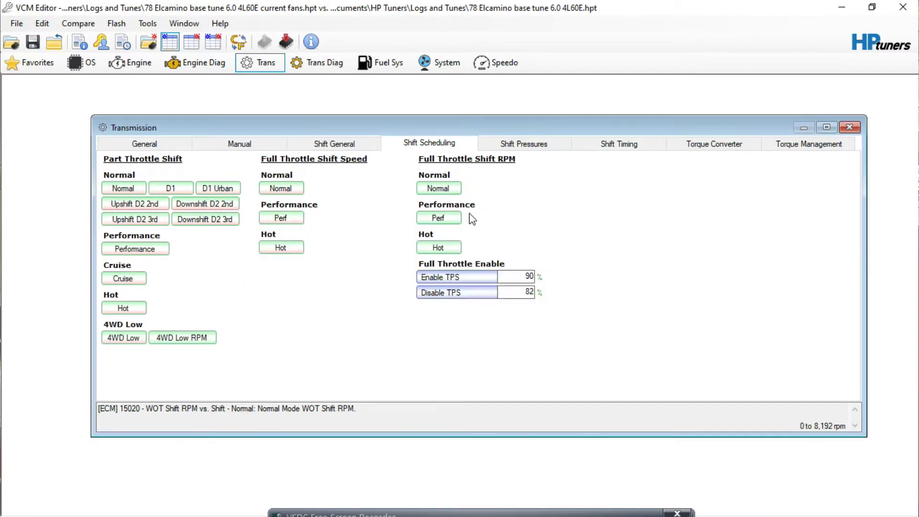
{"action": "left_click", "coordinate": [439, 190]}
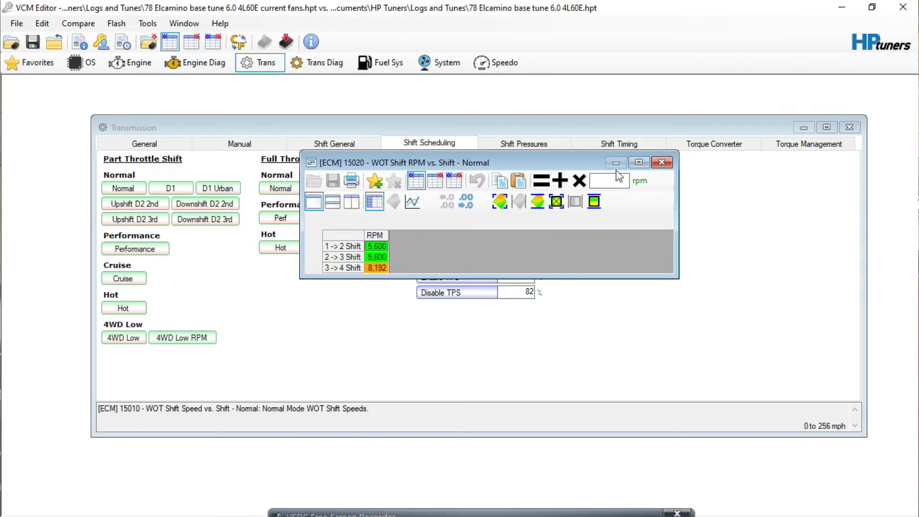
Alternate between the Normal full-throttle shift speed and shift RPM tables to examine their upshift entries, and close both tables
{"action": "left_click", "coordinate": [662, 162]}
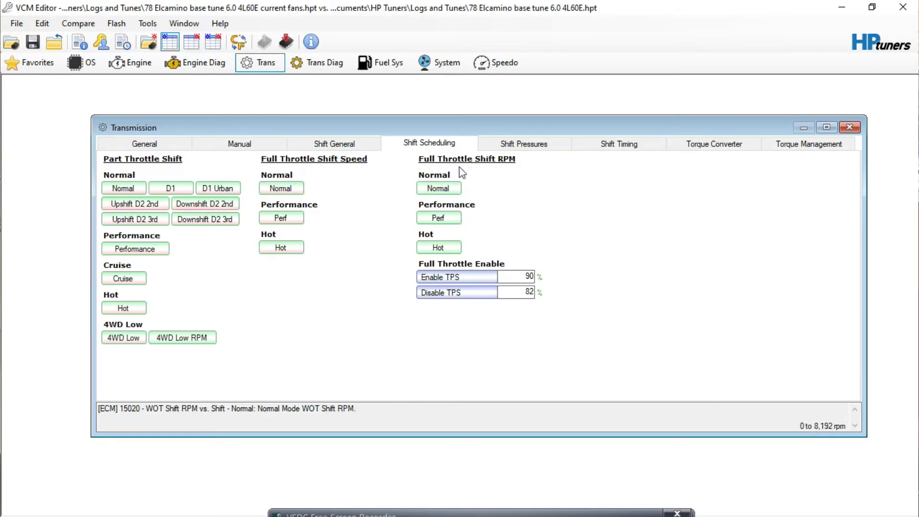
{"action": "left_click", "coordinate": [278, 191]}
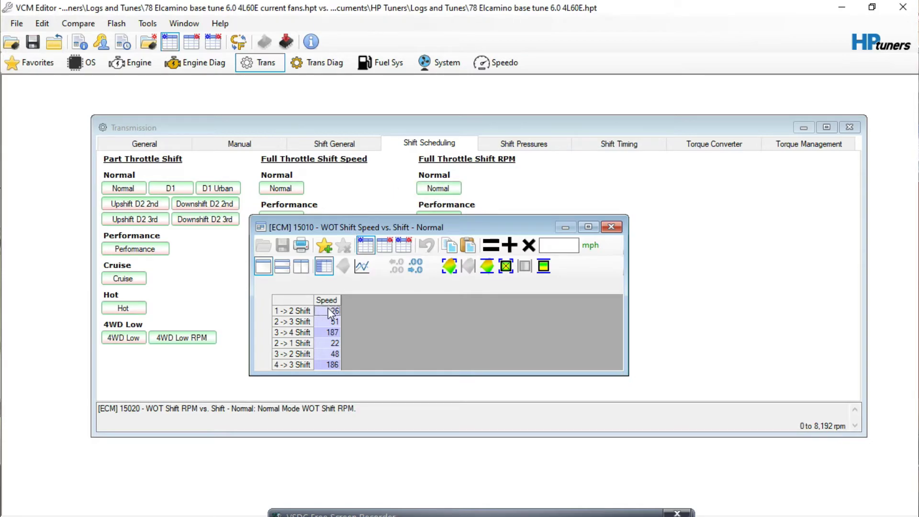
{"action": "left_click", "coordinate": [439, 189]}
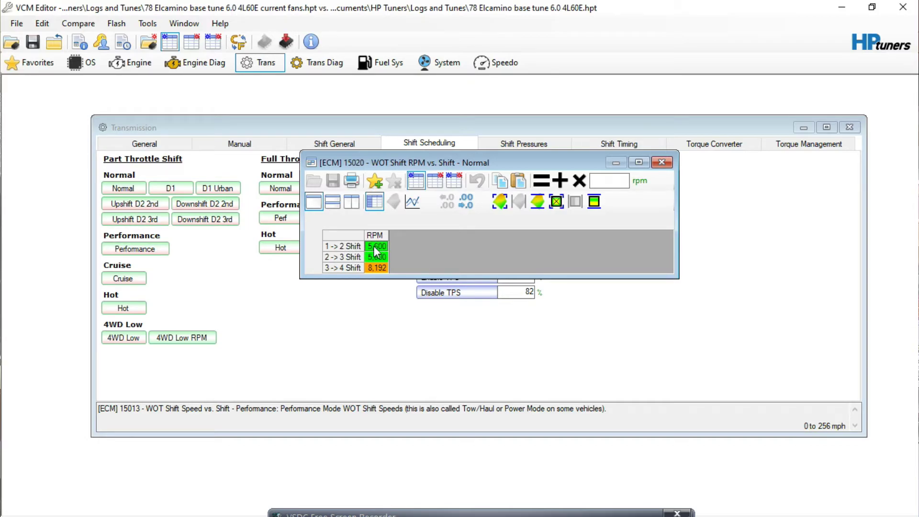
{"action": "left_click", "coordinate": [663, 163]}
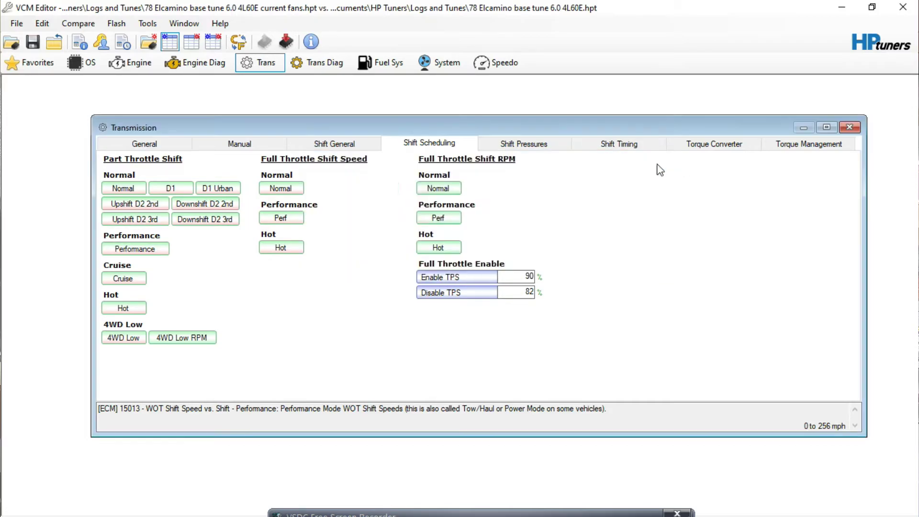
{"action": "left_click", "coordinate": [283, 189]}
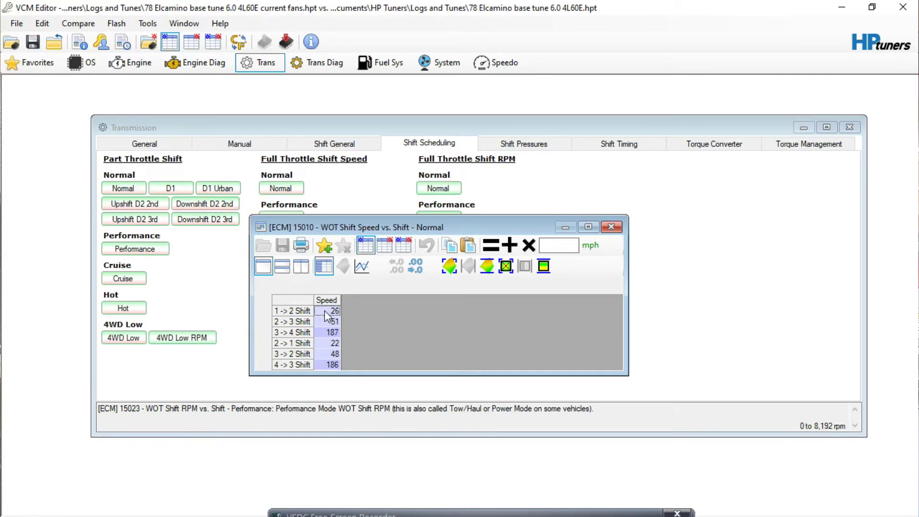
{"action": "left_click", "coordinate": [429, 189]}
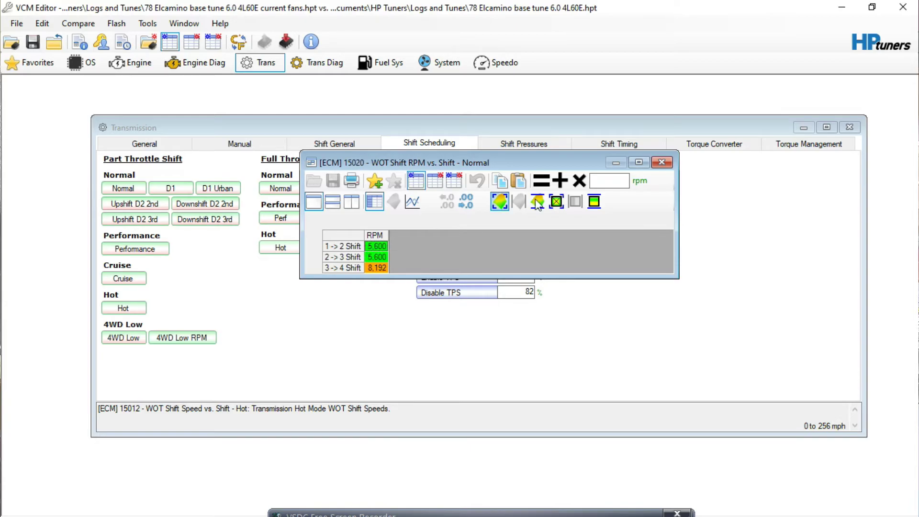
{"action": "left_click", "coordinate": [661, 162]}
{"action": "left_click", "coordinate": [280, 188]}
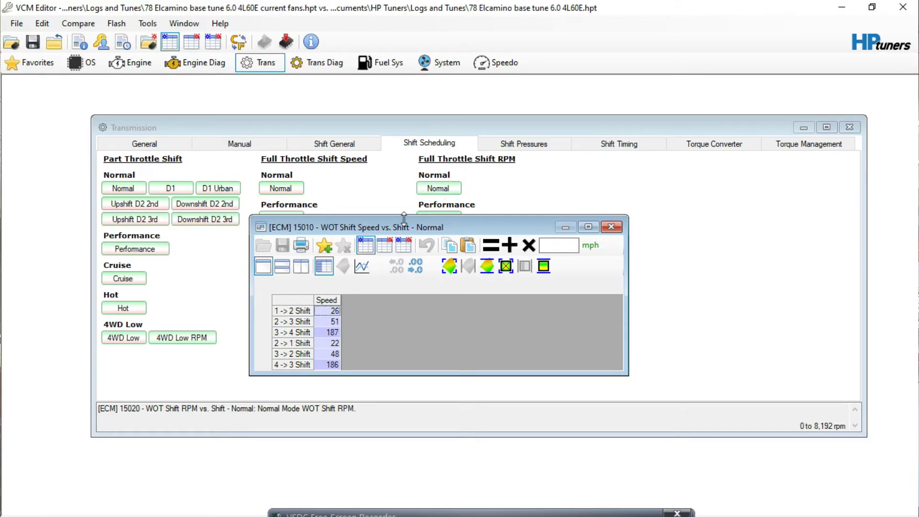
{"action": "left_click", "coordinate": [611, 228]}
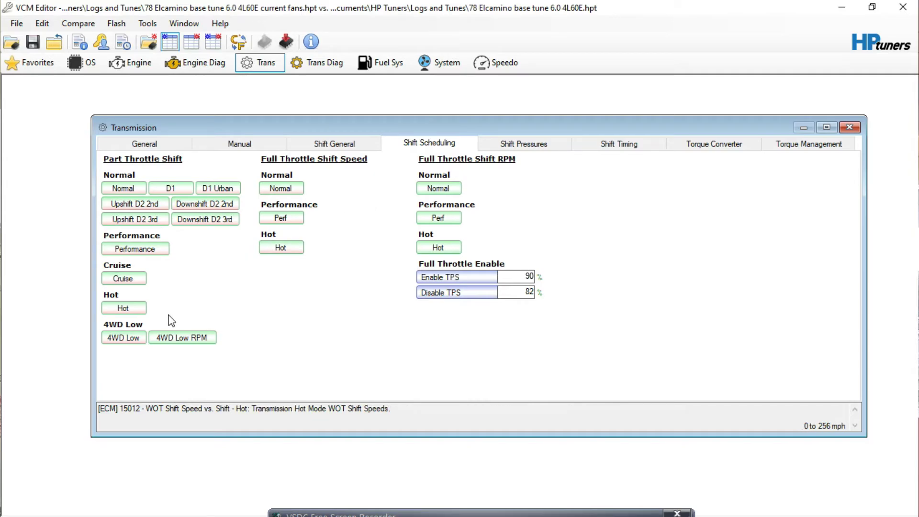
Add 2 mph to every cell of the Normal part-throttle shift speed table
{"action": "left_click", "coordinate": [109, 190]}
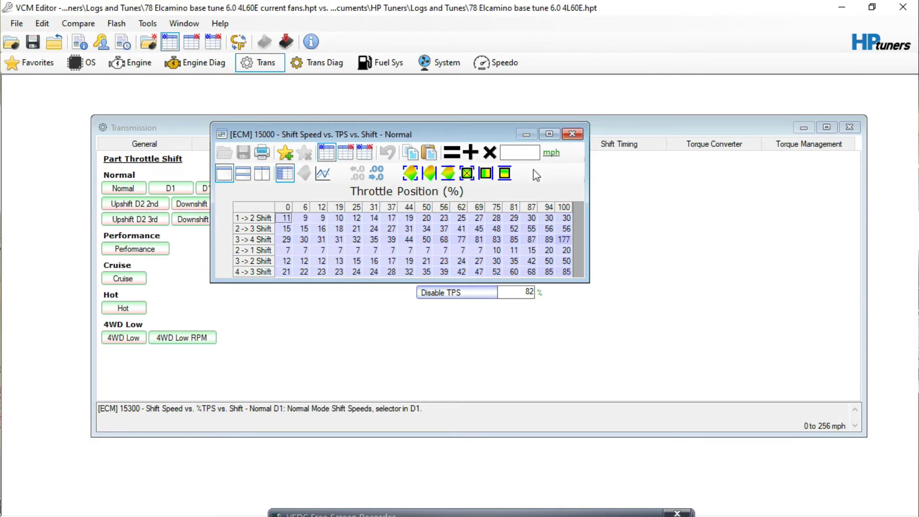
{"action": "left_click", "coordinate": [249, 204]}
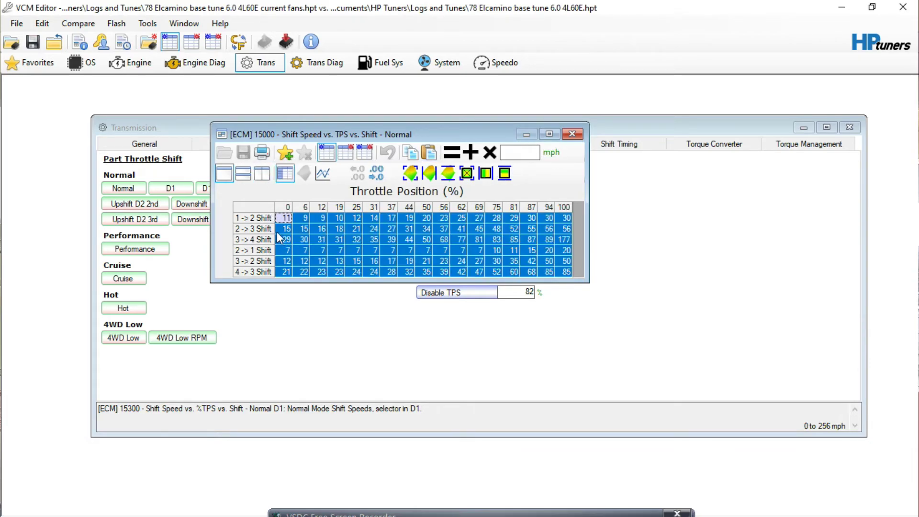
{"action": "left_click", "coordinate": [250, 219]}
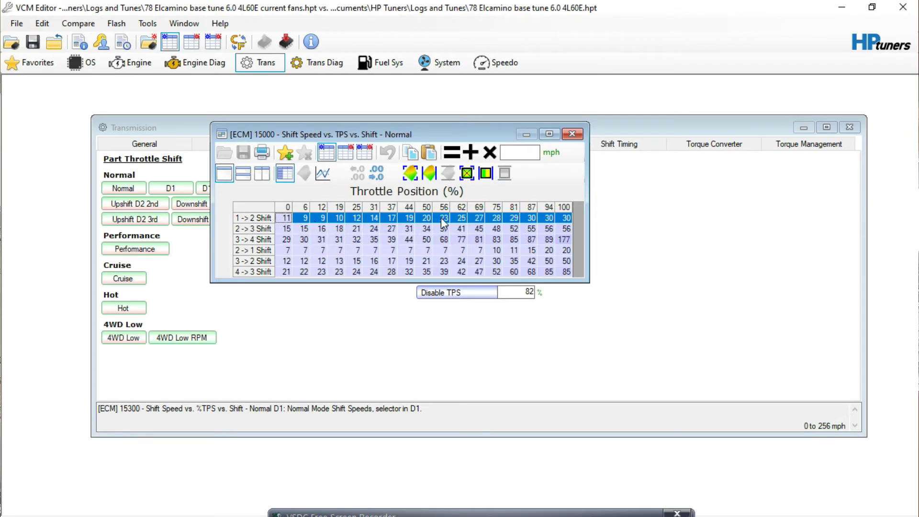
{"action": "left_click", "coordinate": [267, 205]}
{"action": "left_click", "coordinate": [531, 152]}
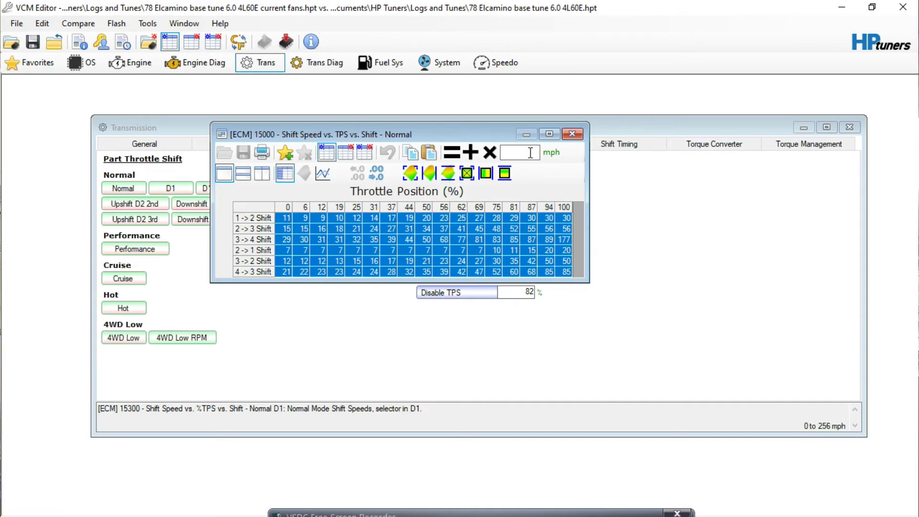
{"action": "type", "text": "2"}
{"action": "left_click", "coordinate": [464, 157]}
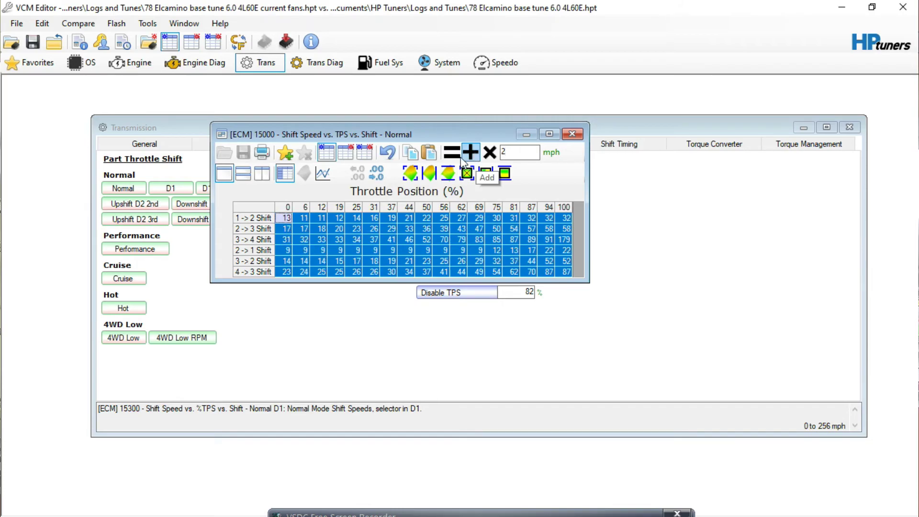
Examine the 1 -> 2, 3 -> 4 and 4 -> 3 Shift rows of the Normal part-throttle table individually
{"action": "left_click", "coordinate": [259, 218]}
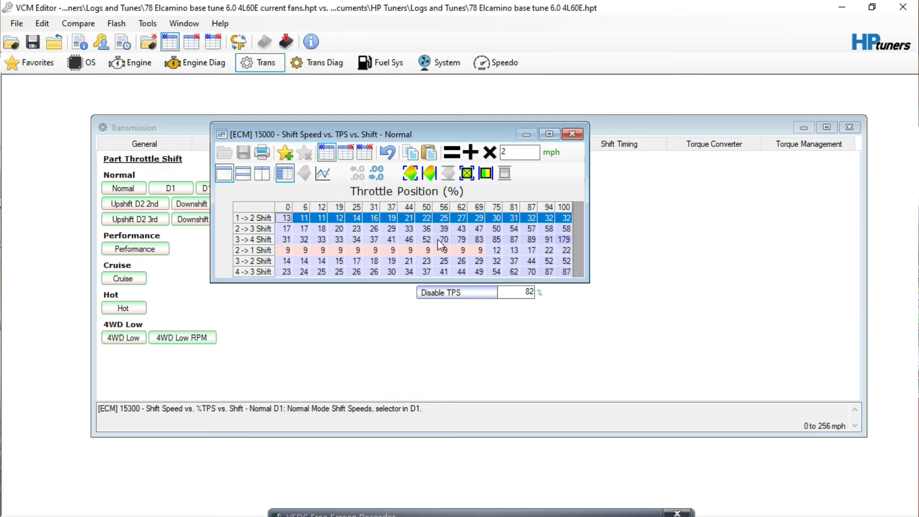
{"action": "left_click", "coordinate": [261, 240]}
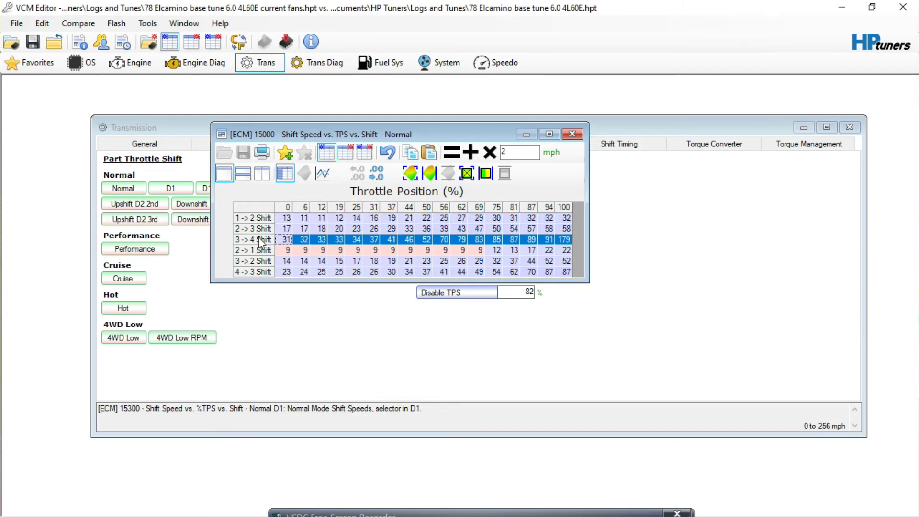
{"action": "left_click", "coordinate": [245, 273]}
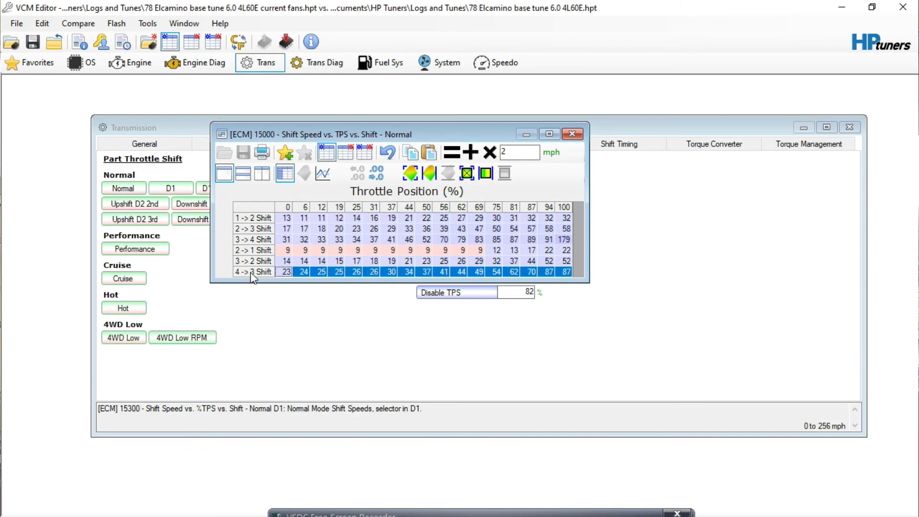